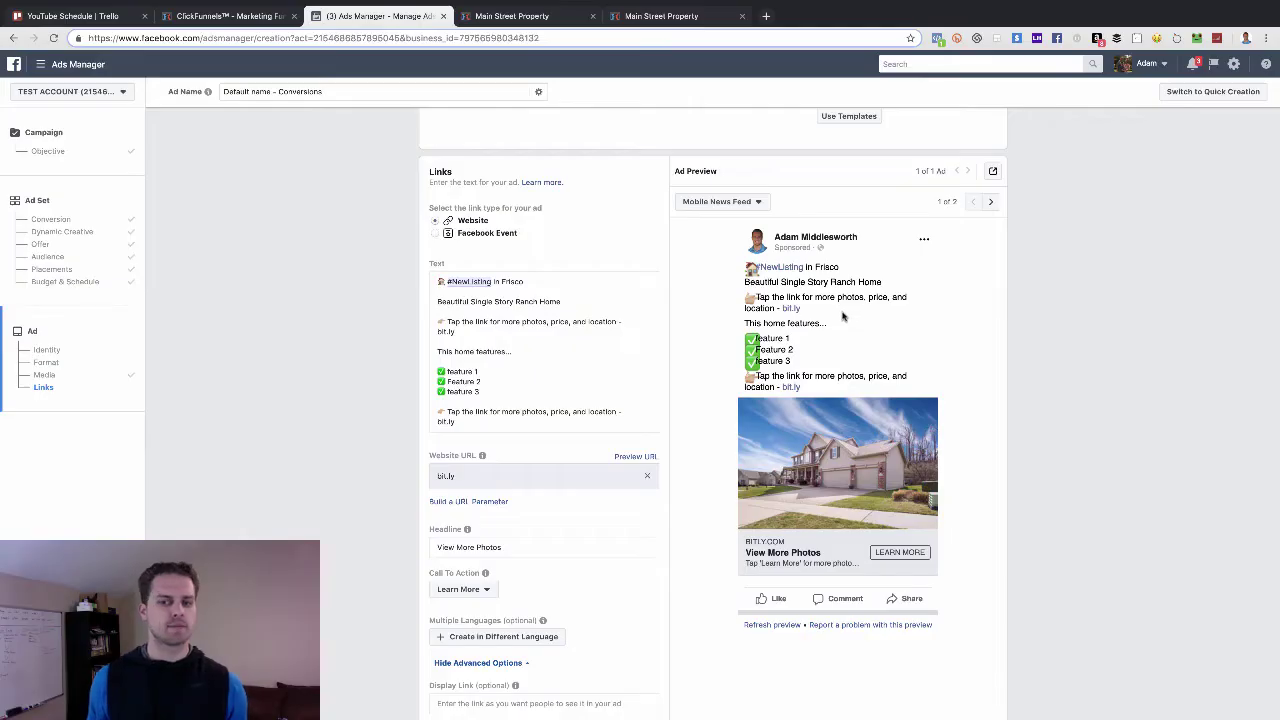
Review the ad text and select the bit.ly link in the first tap-the-link line
{"action": "scroll", "coordinate": [880, 318], "scroll_direction": "down", "scroll_amount": 1}
{"action": "scroll", "coordinate": [1046, 327], "scroll_direction": "up", "scroll_amount": 1}
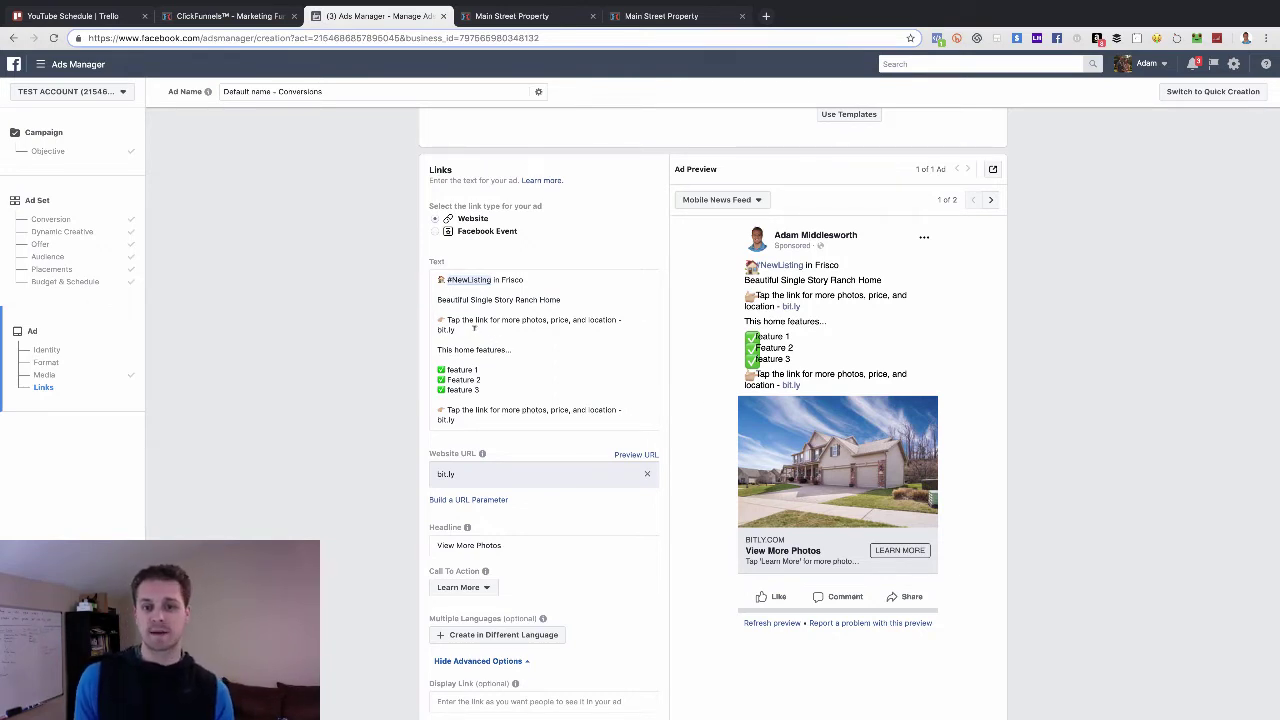
{"action": "left_click_drag", "start_coordinate": [474, 328], "coordinate": [396, 324]}
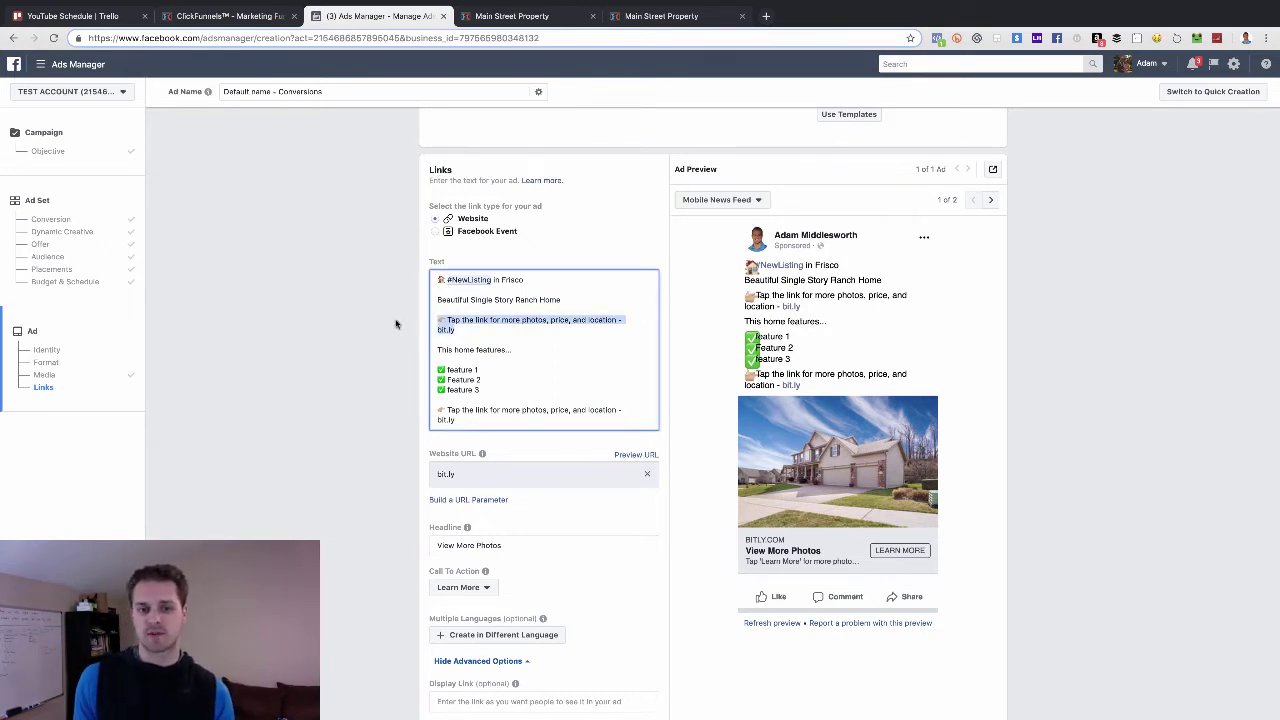
{"action": "left_click", "coordinate": [478, 328]}
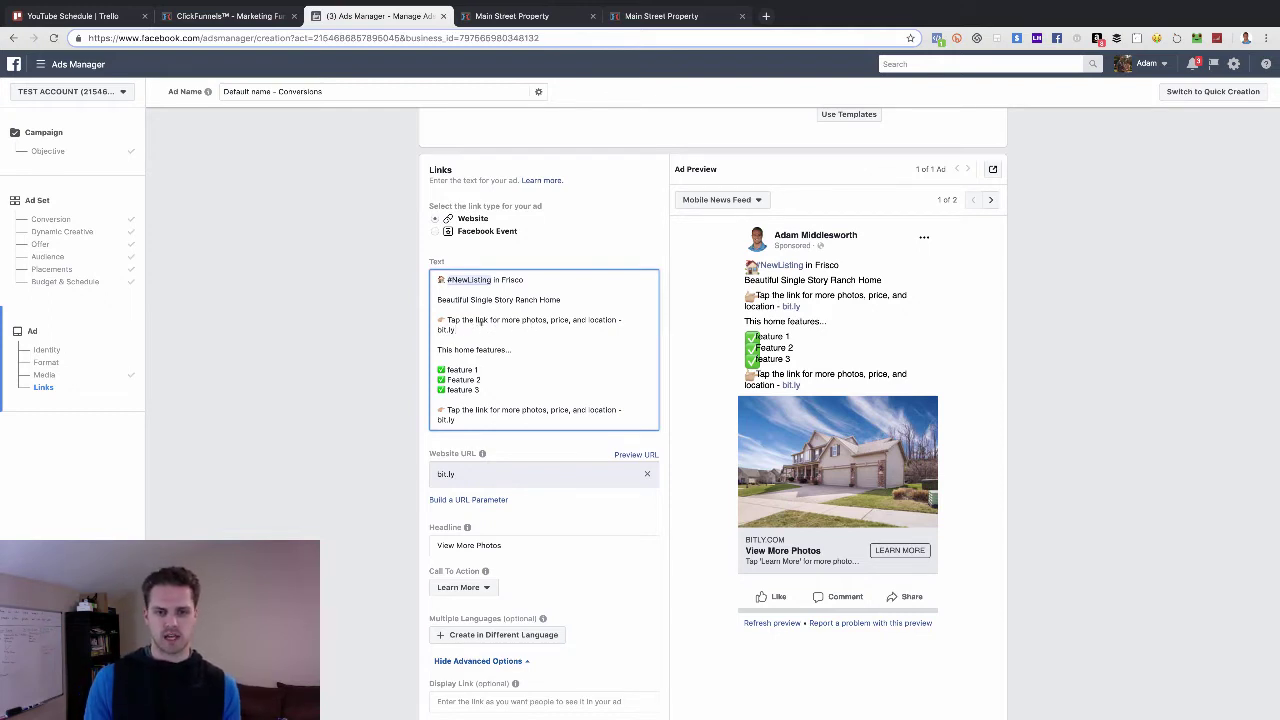
{"action": "left_click_drag", "start_coordinate": [456, 330], "coordinate": [426, 323]}
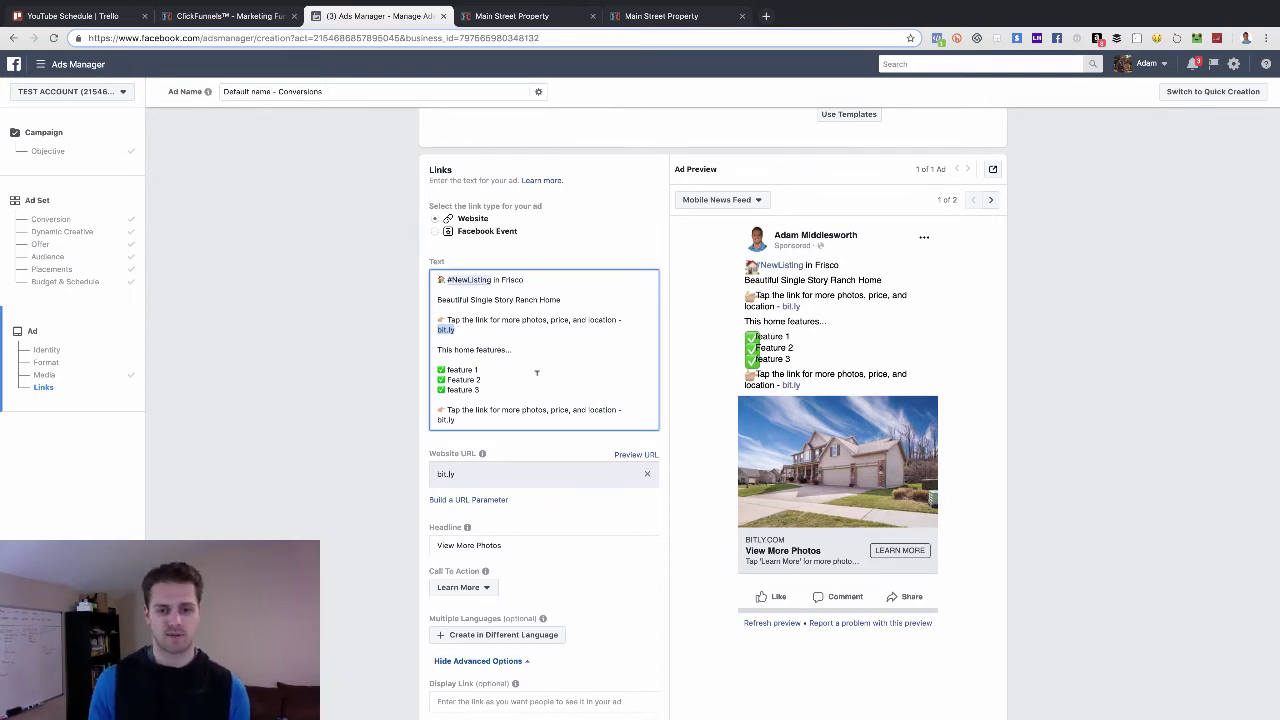
{"action": "scroll", "coordinate": [540, 380], "scroll_direction": "down", "scroll_amount": 2}
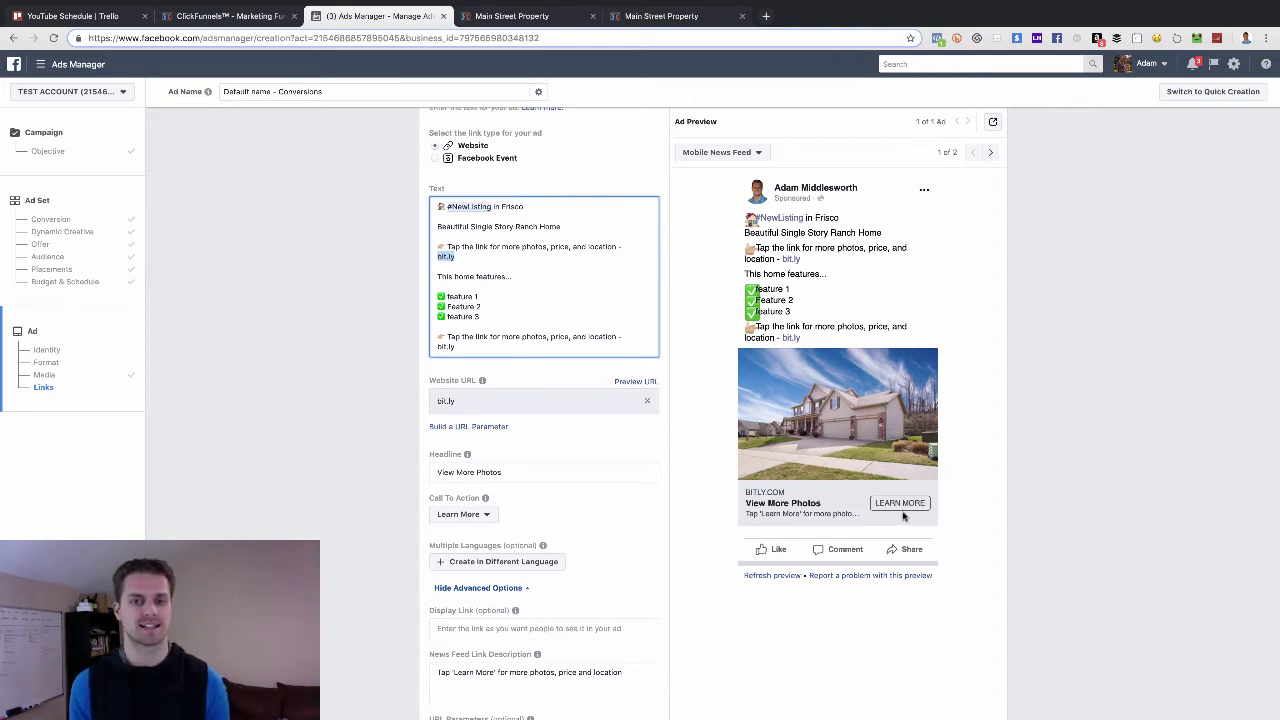
Show the ClickFunnels opt-in page offering photos, price and location, comparing it with the ad
{"action": "left_click", "coordinate": [517, 22]}
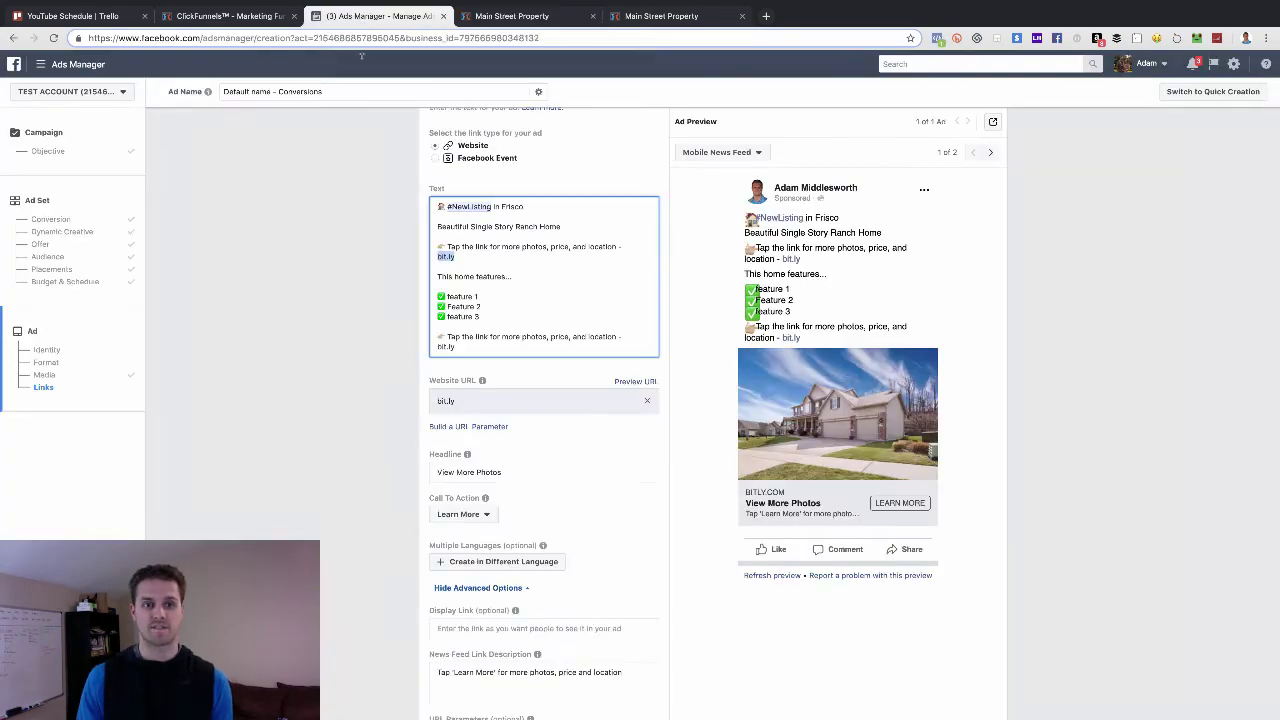
{"action": "left_click", "coordinate": [360, 16]}
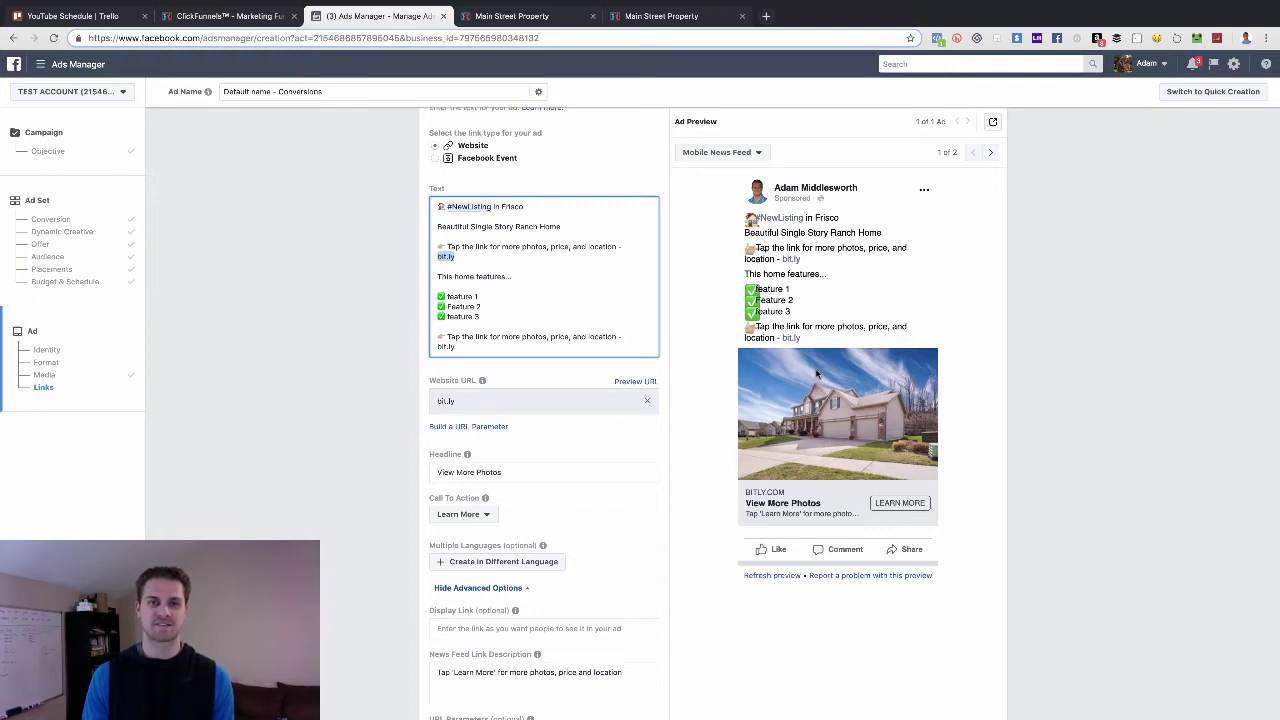
{"action": "left_click", "coordinate": [513, 18]}
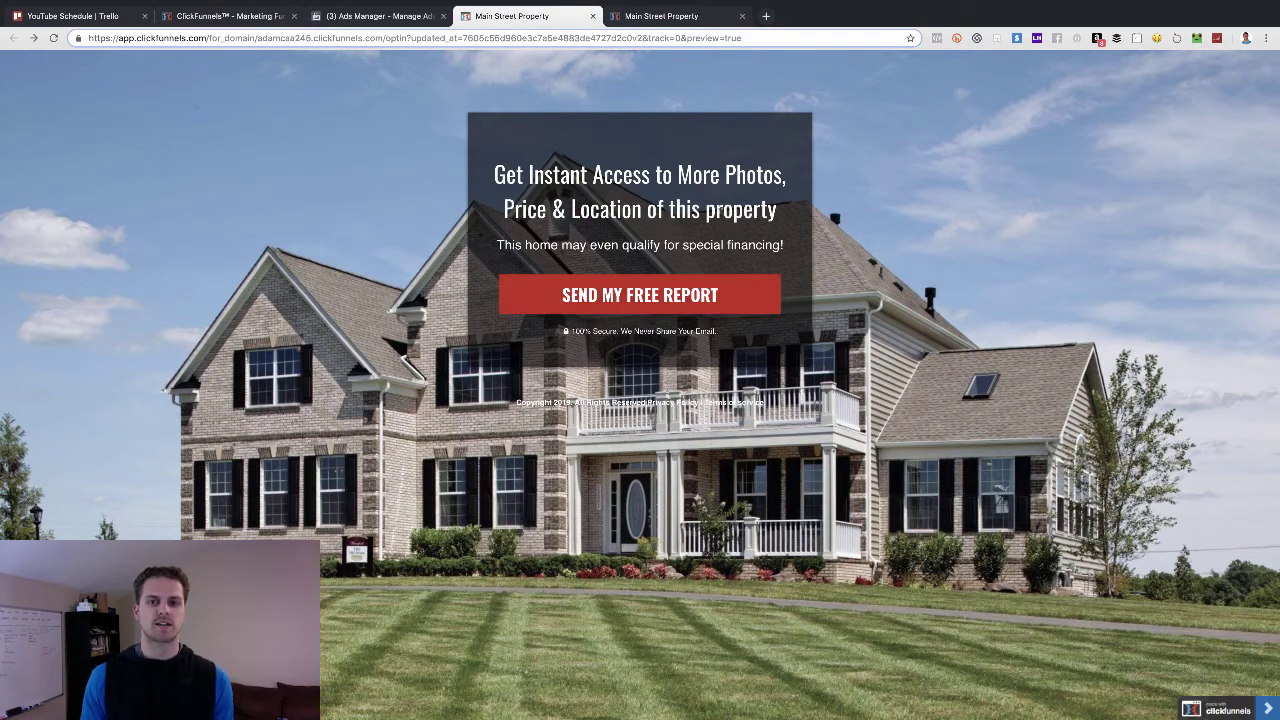
Switch to the second 'Main Street Property' tab to preview the thank-you page
{"action": "left_click", "coordinate": [659, 17]}
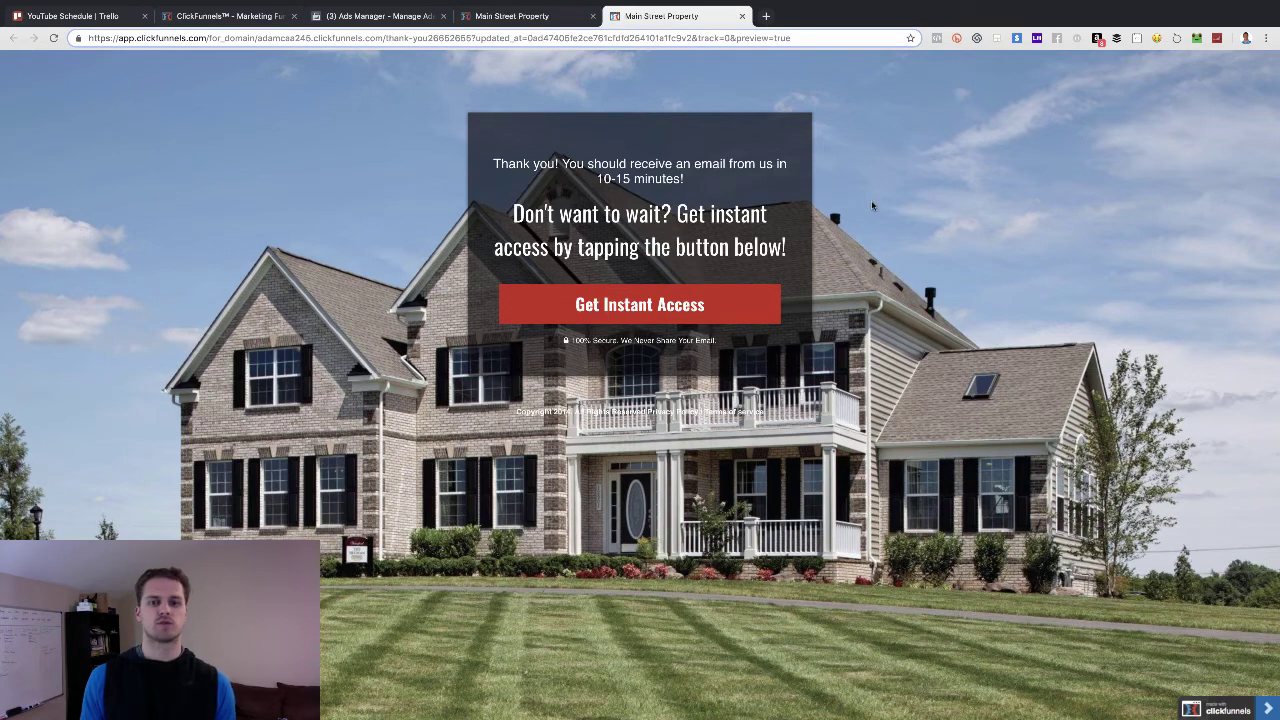